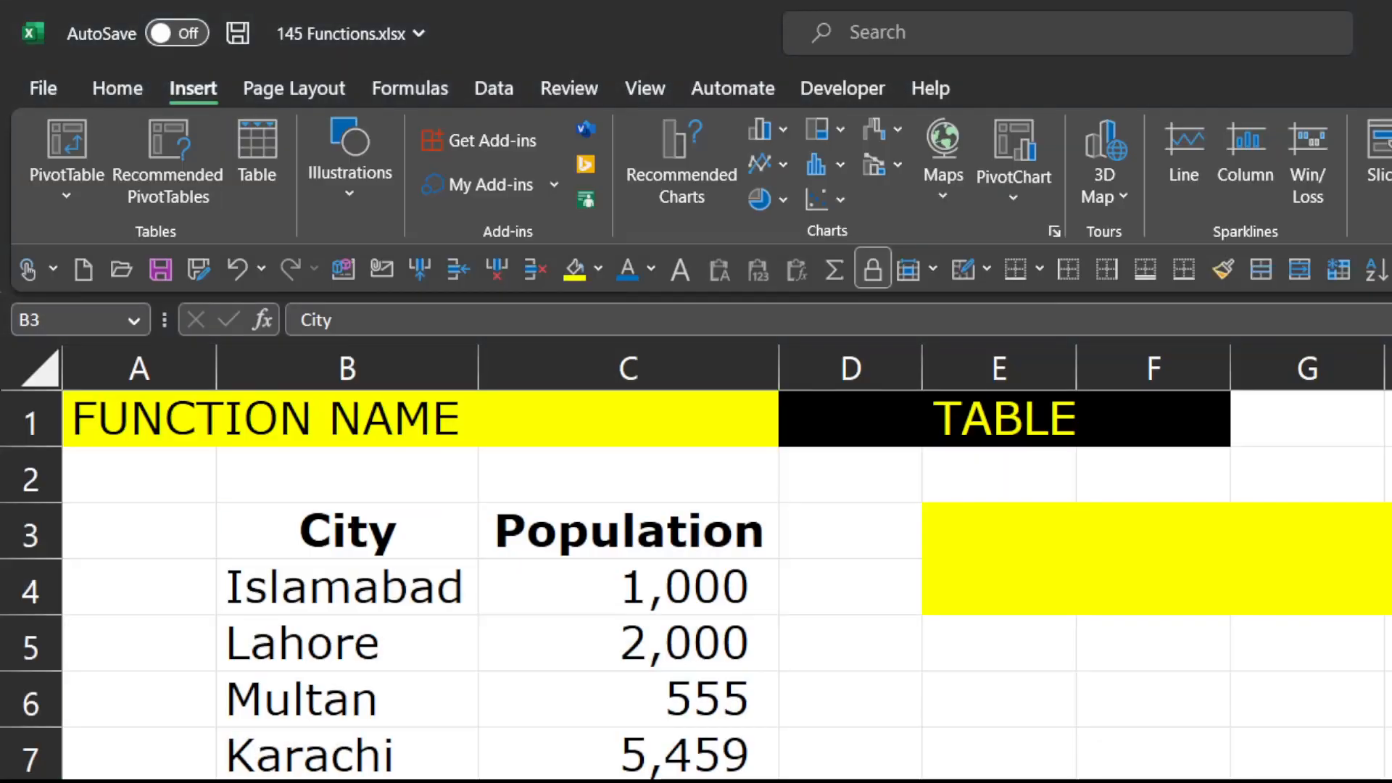
Create a table with headers from the City and Population data in B3:C7
{"action": "left_click", "coordinate": [254, 137]}
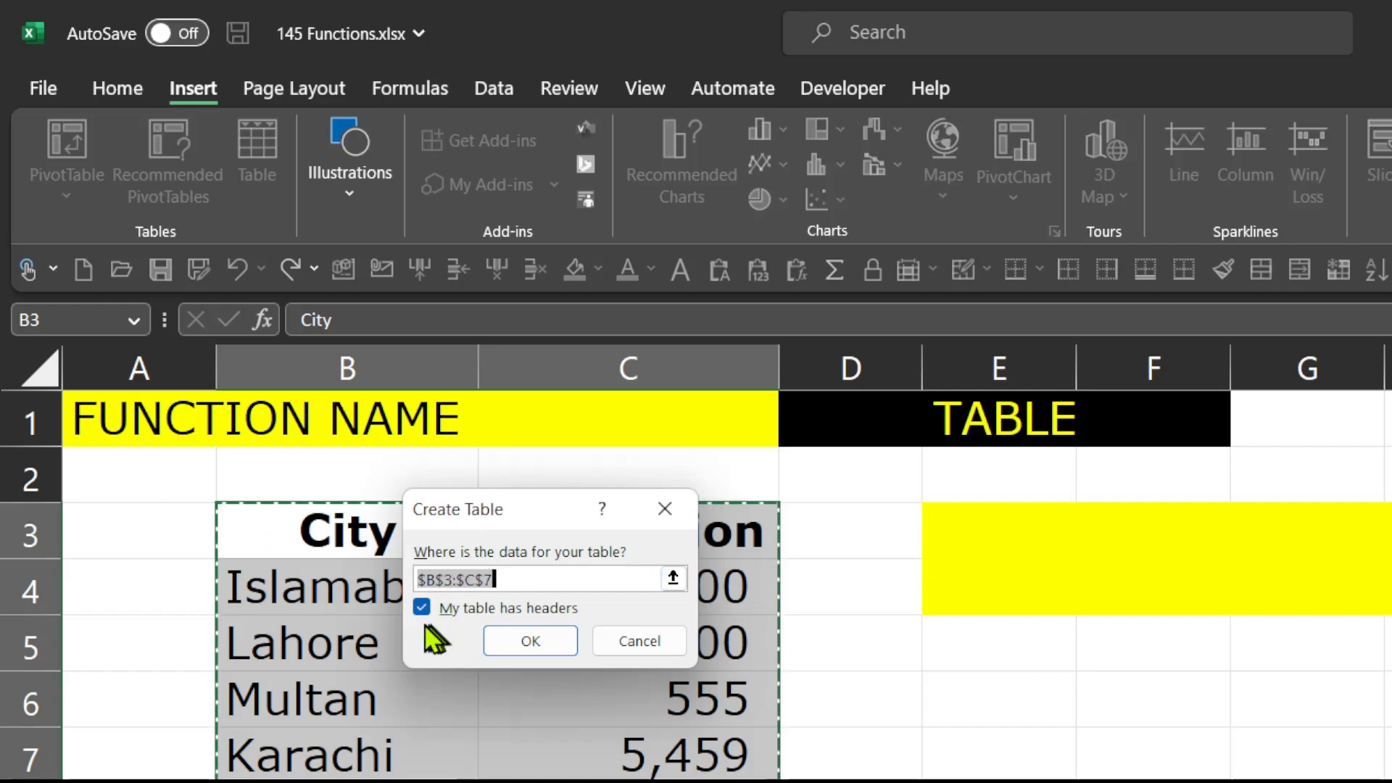
{"action": "left_click", "coordinate": [508, 639]}
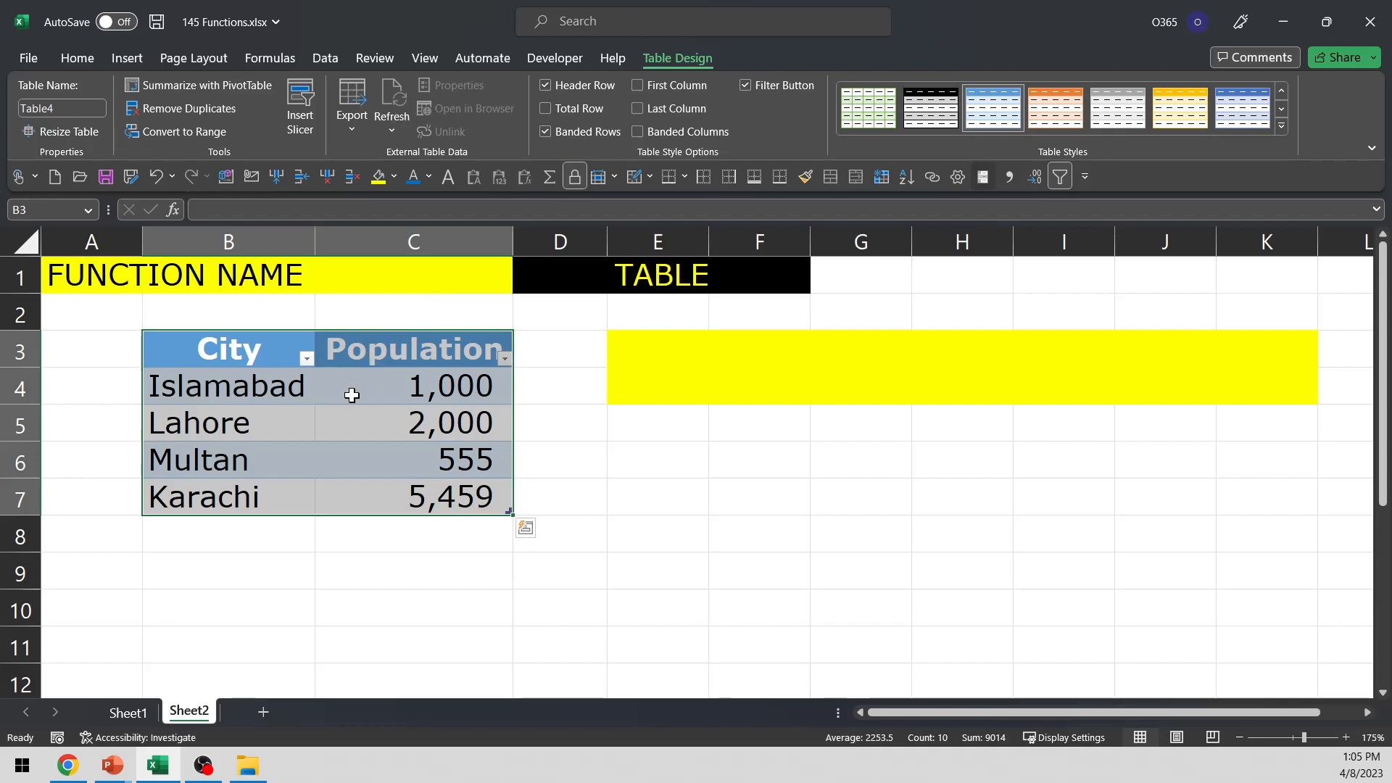
{"action": "left_click", "coordinate": [352, 395]}
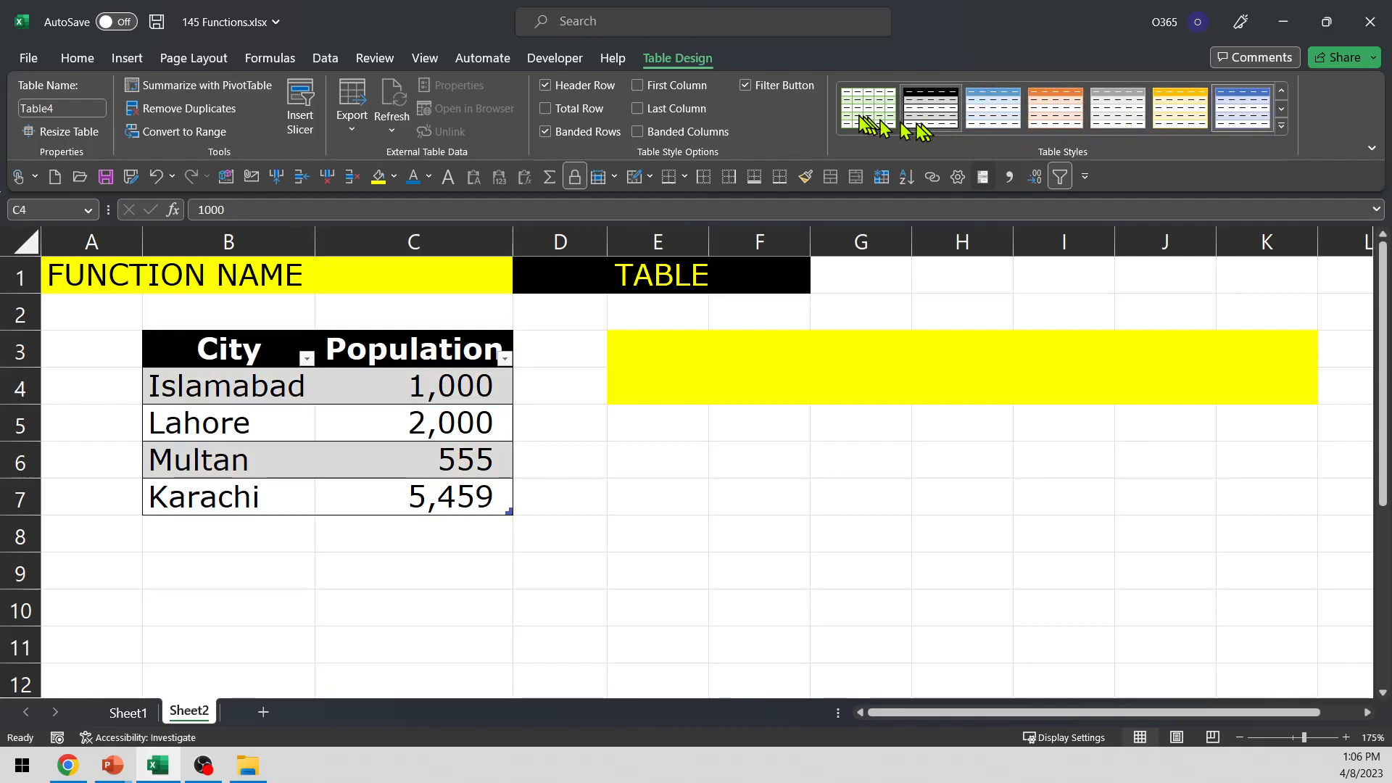
Rename the new table to myData and check its entry in the Name Manager
{"action": "left_click", "coordinate": [576, 112]}
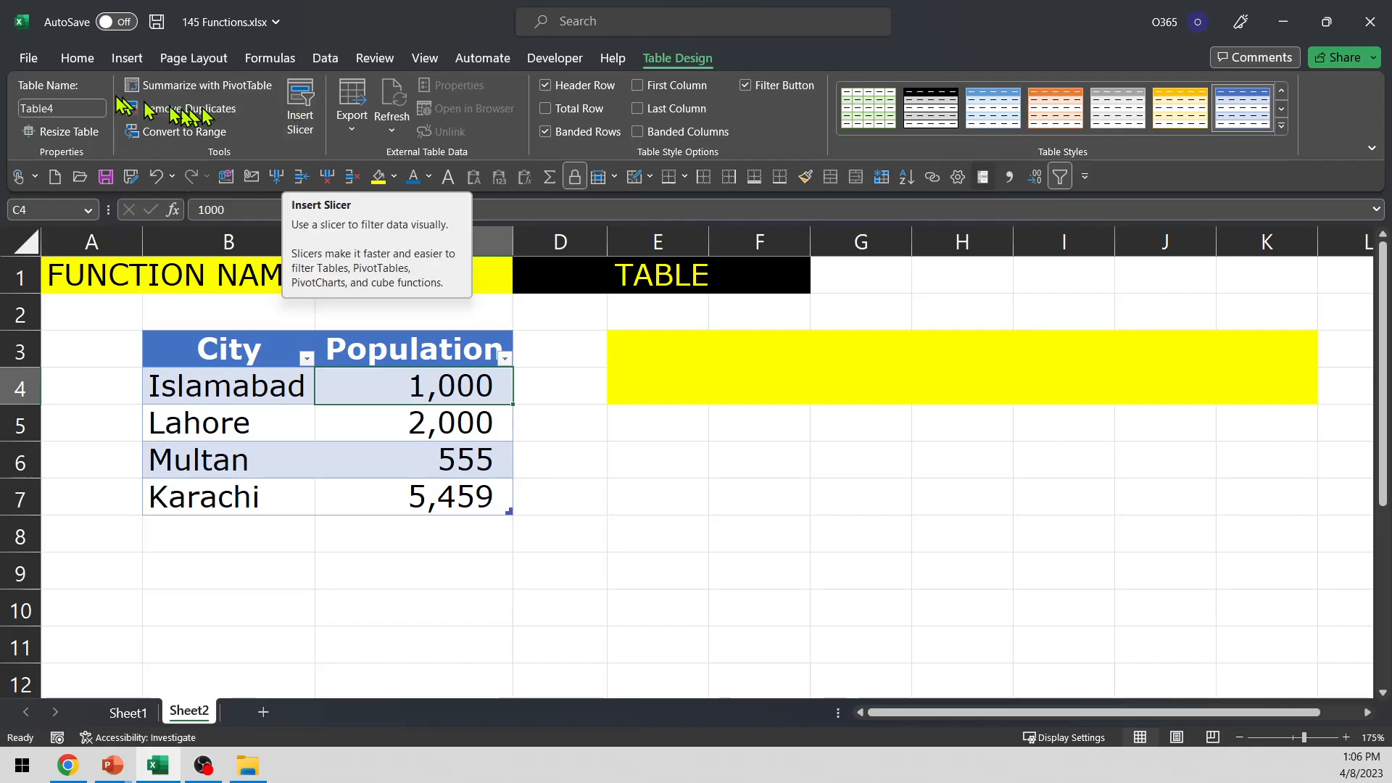
{"action": "left_click", "coordinate": [63, 109]}
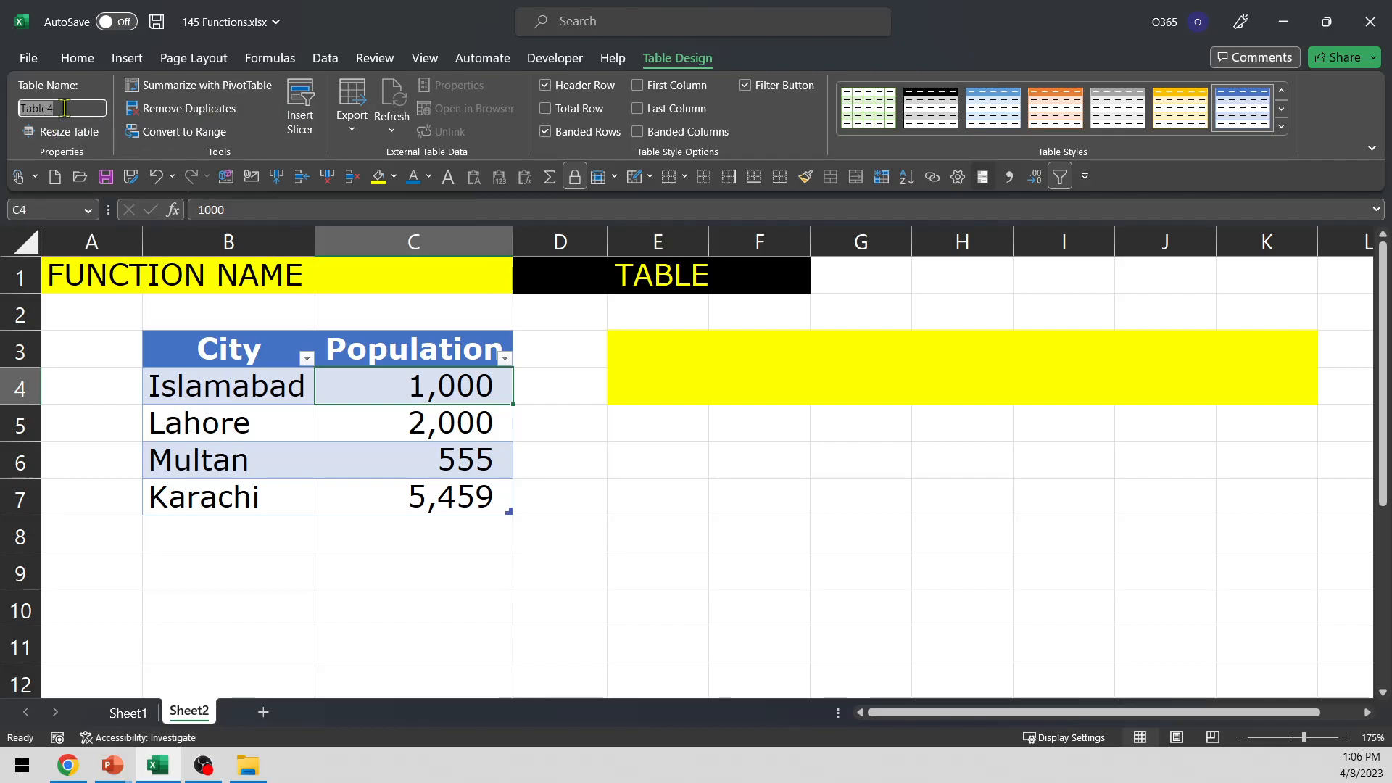
{"action": "type", "text": "myData"}
{"action": "key", "text": "Return"}
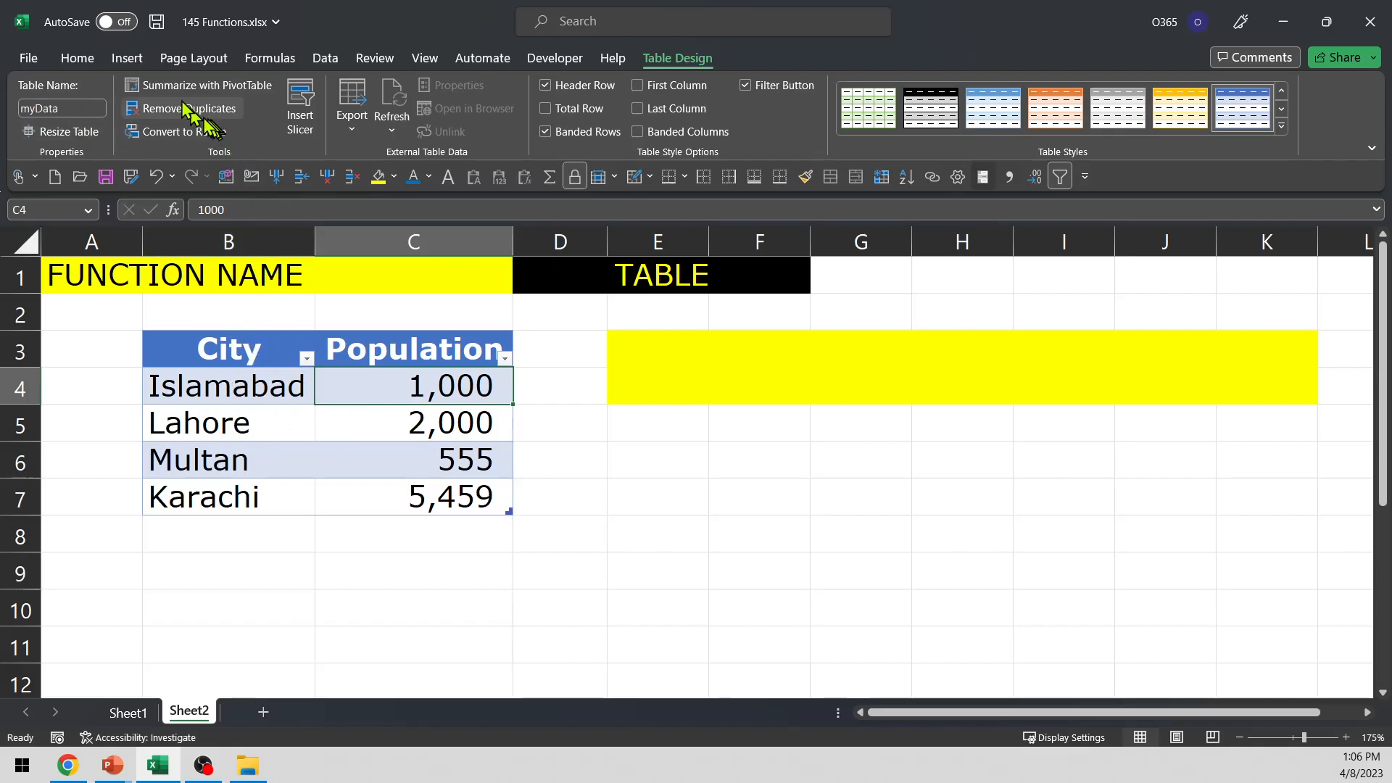
{"action": "left_click", "coordinate": [266, 62]}
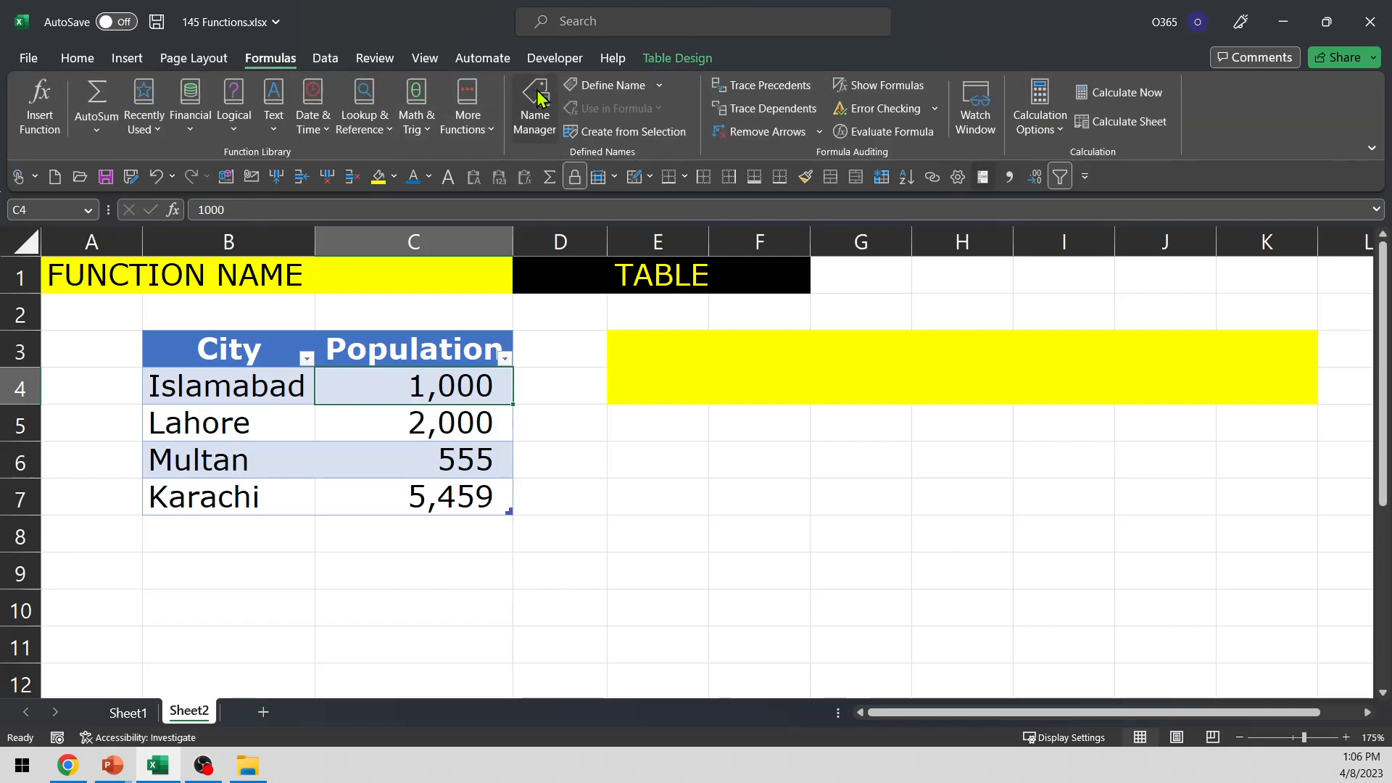
{"action": "left_click", "coordinate": [534, 109]}
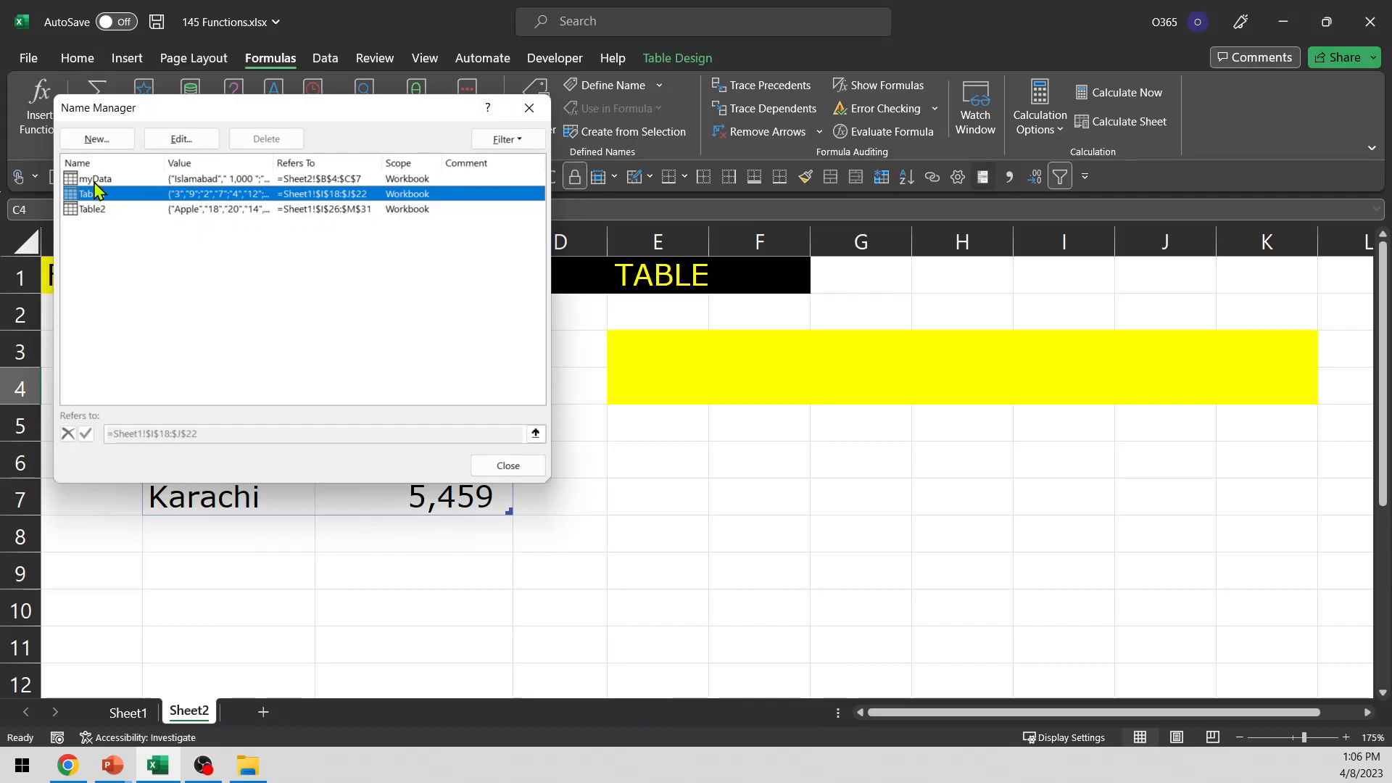
{"action": "left_click", "coordinate": [507, 465]}
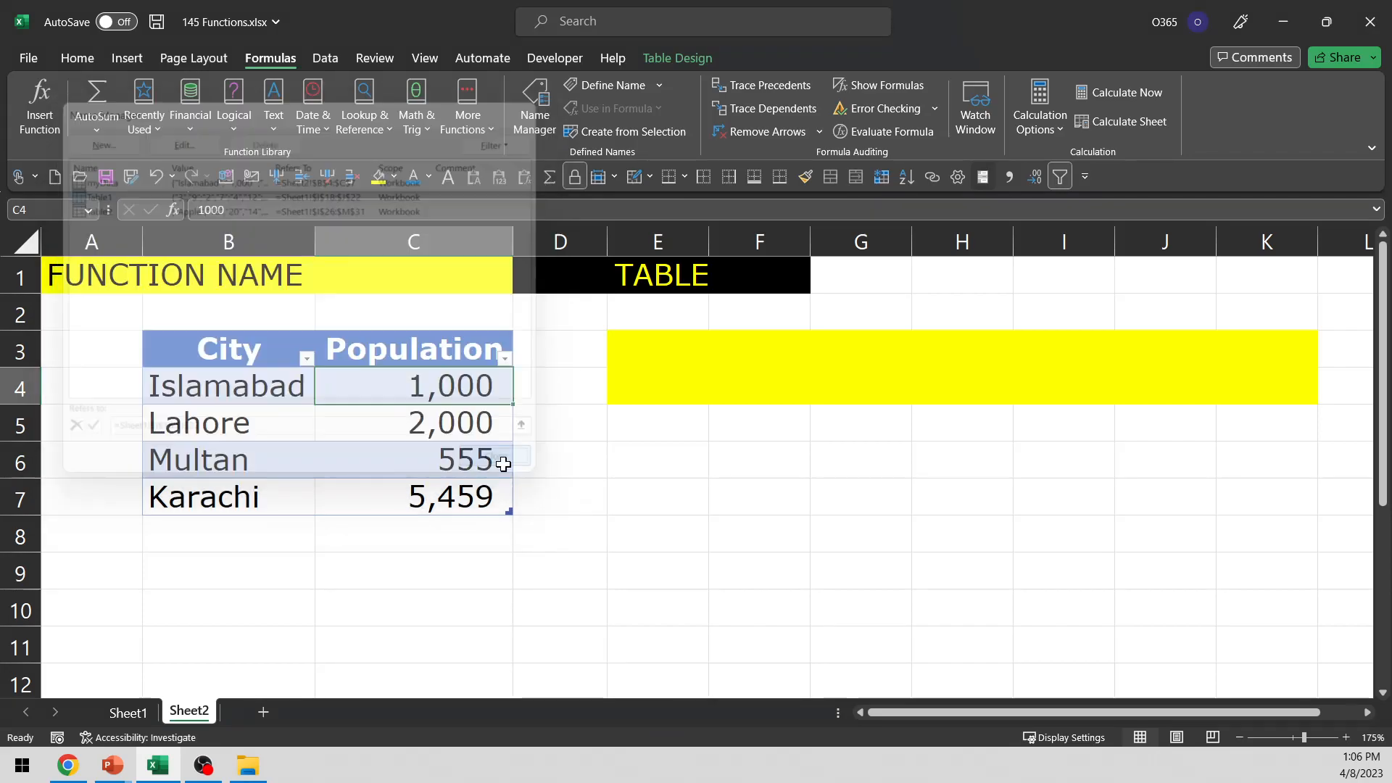
{"action": "left_click", "coordinate": [566, 440]}
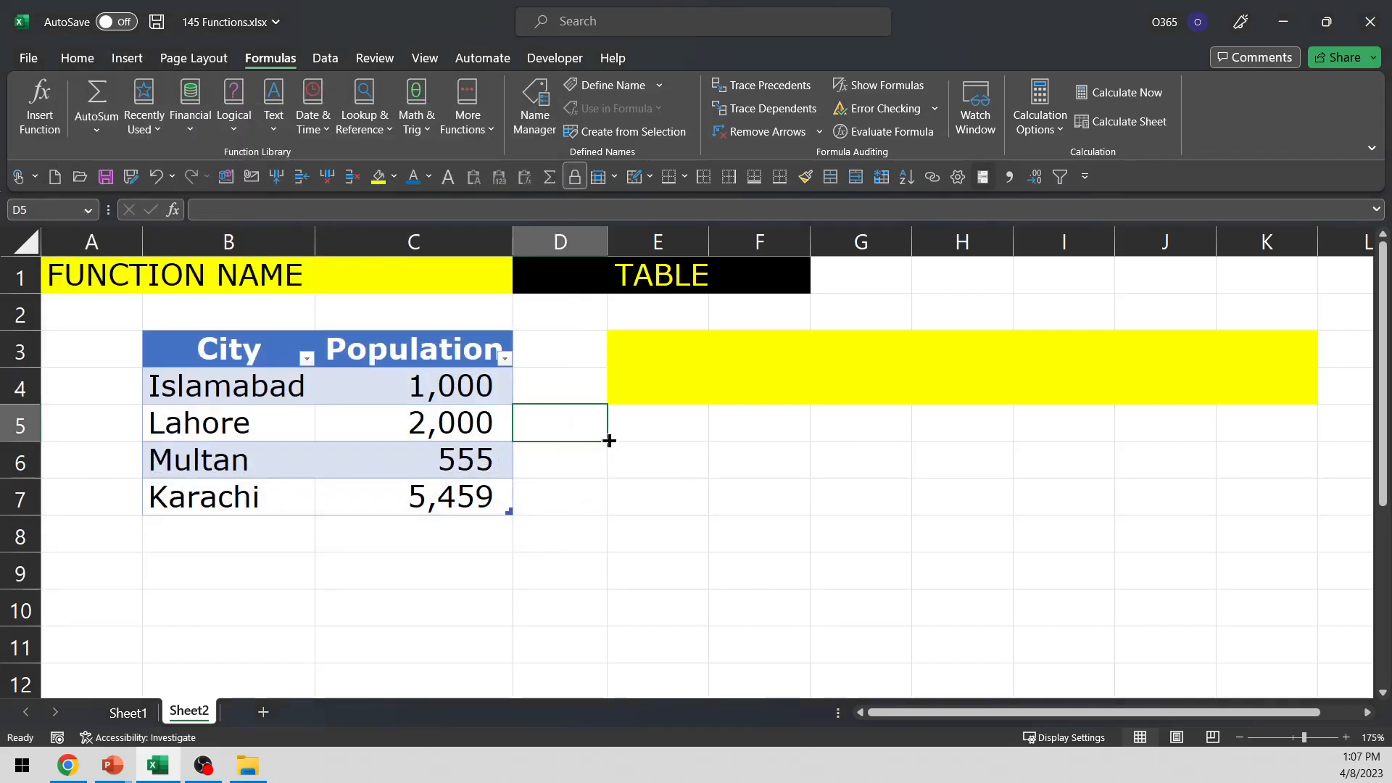
Enter the formula =SUM(myData[Population]) in the merged yellow cell E3
{"action": "left_click", "coordinate": [643, 390]}
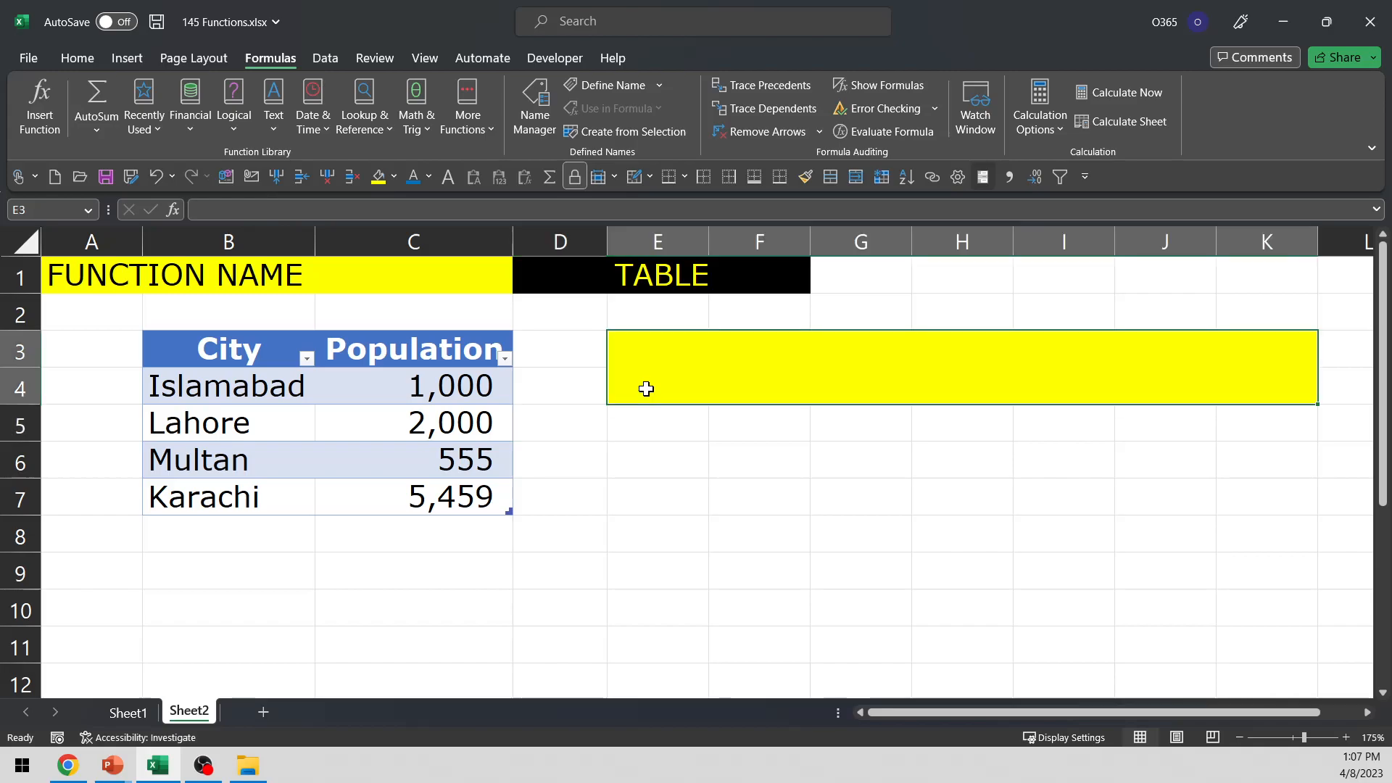
{"action": "type", "text": "=sum("}
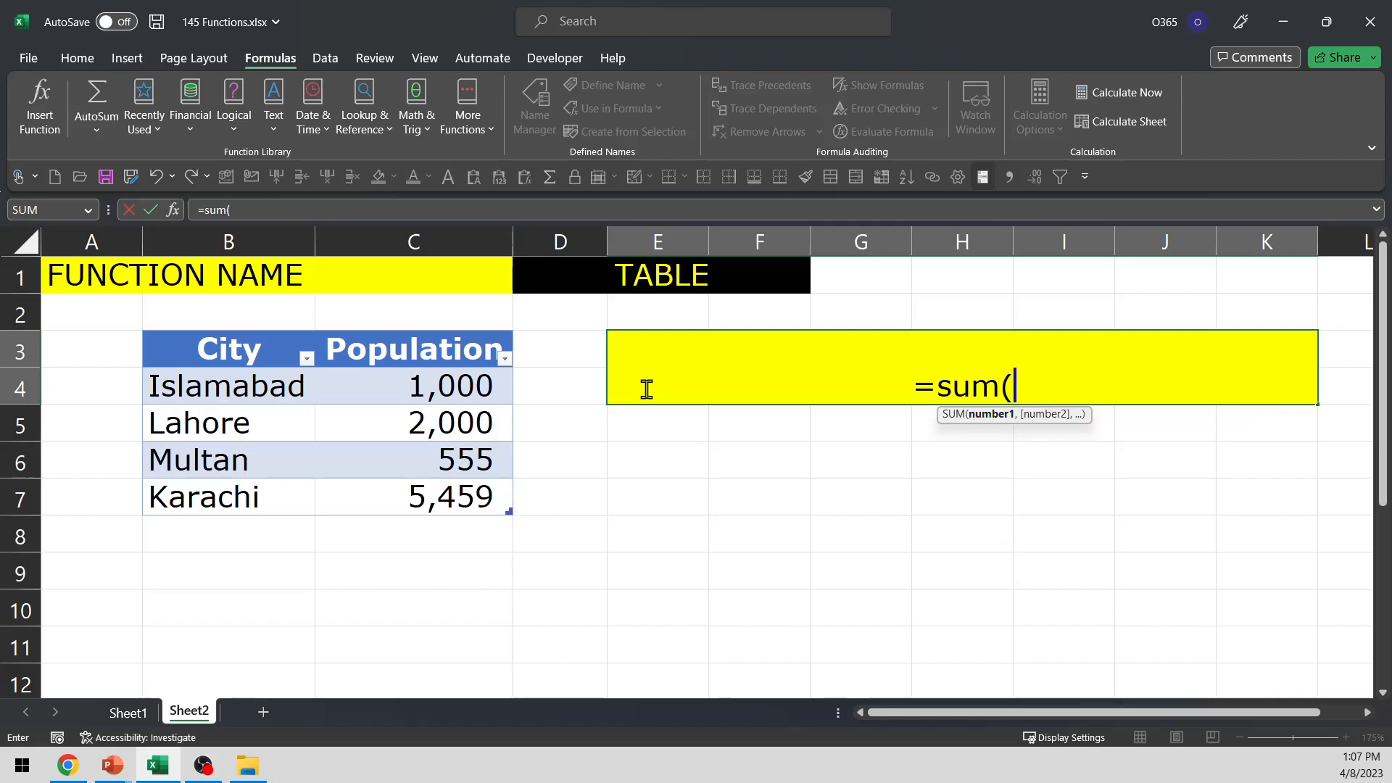
{"action": "type", "text": "my"}
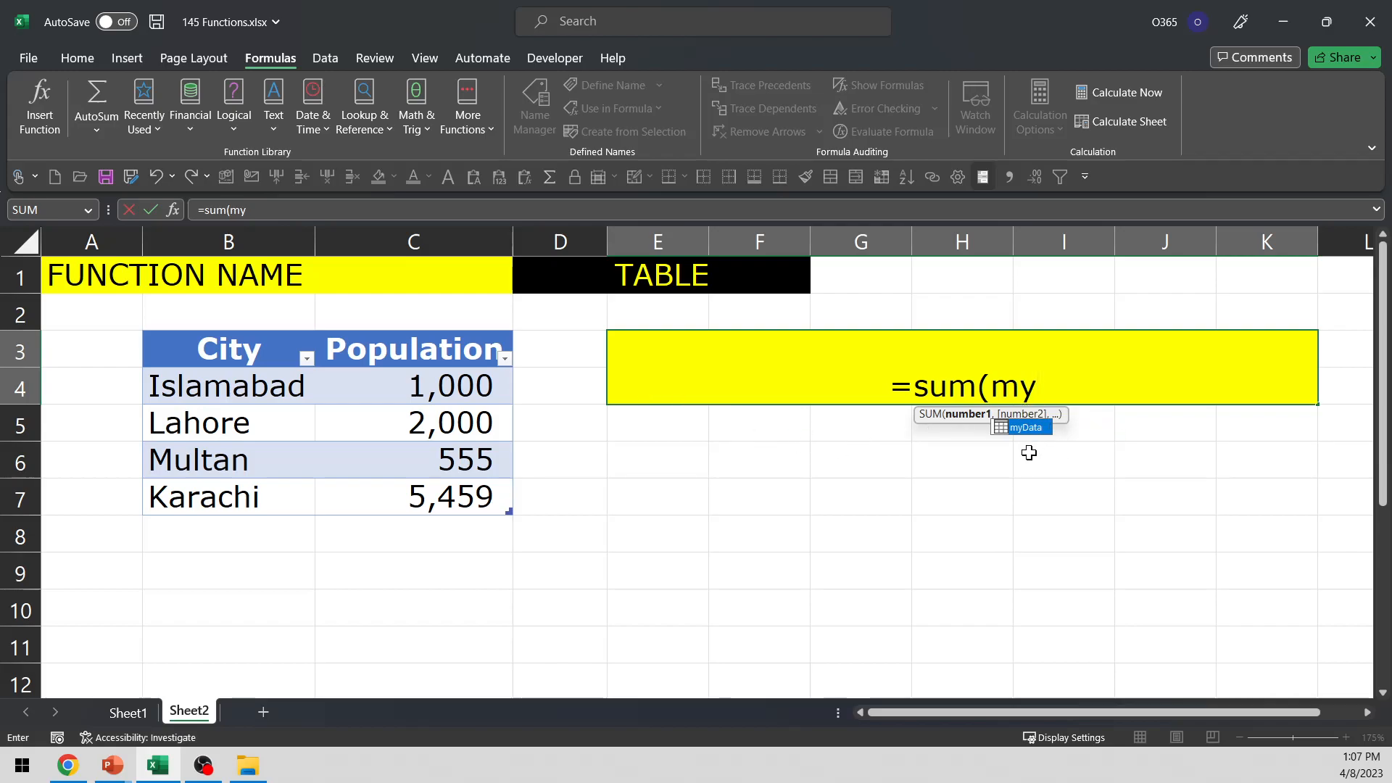
{"action": "key", "text": "Tab"}
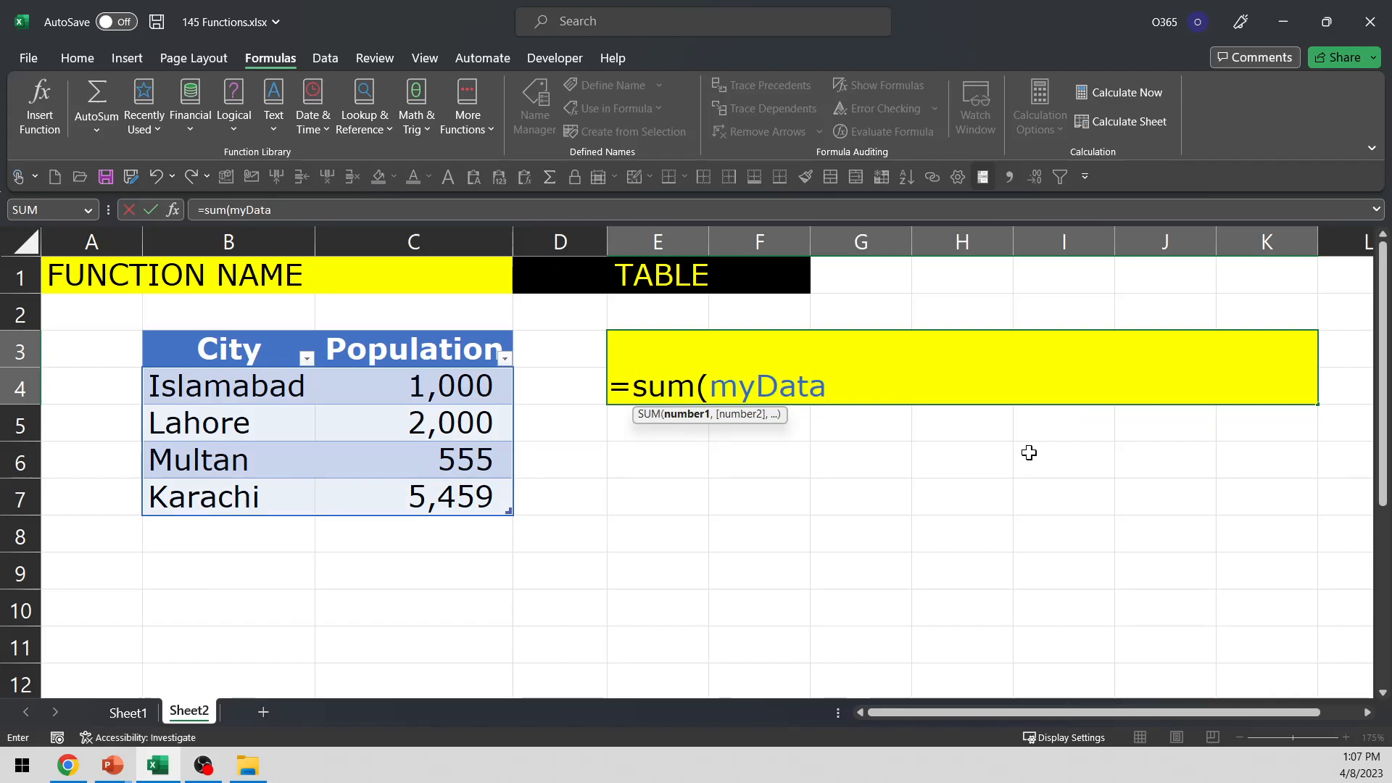
{"action": "type", "text": "["}
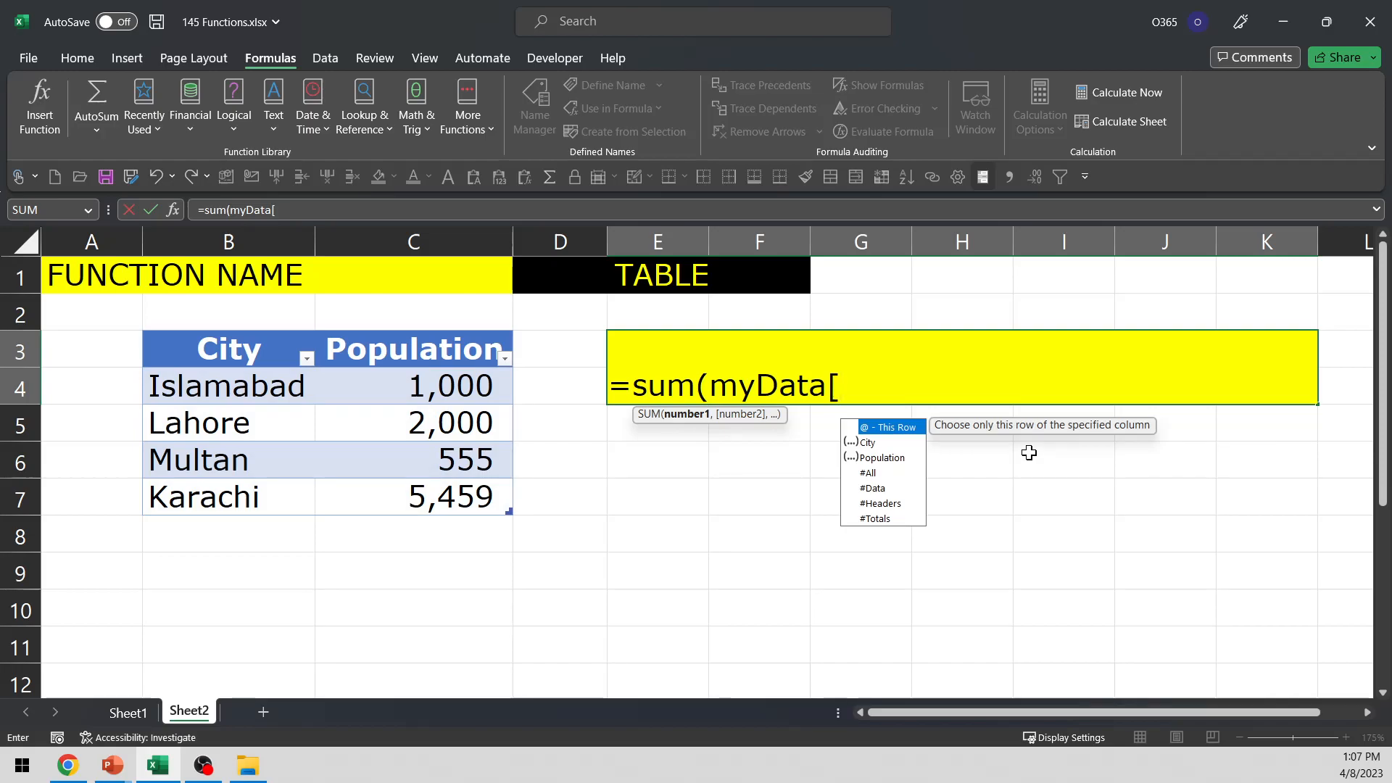
{"action": "key", "text": "Down"}
{"action": "key", "text": "Down"}
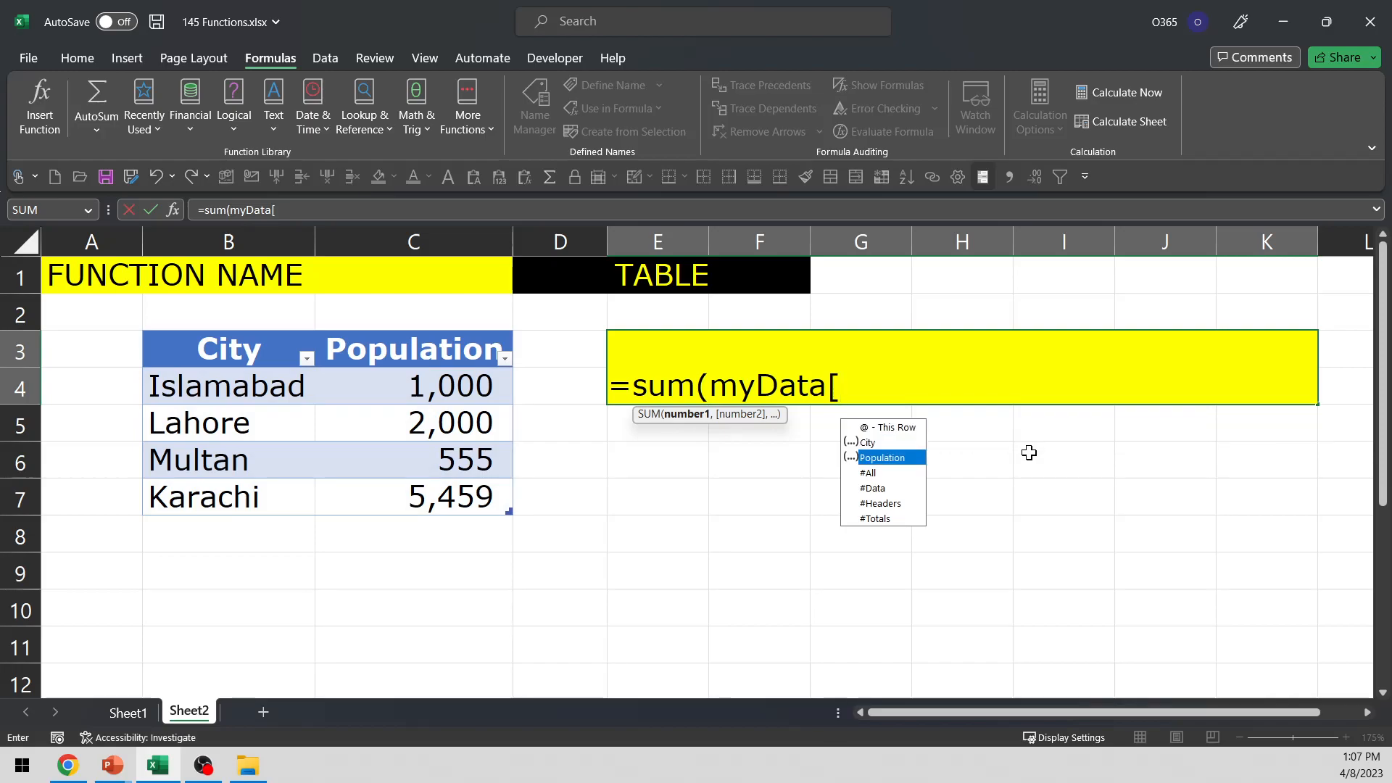
{"action": "key", "text": "Tab"}
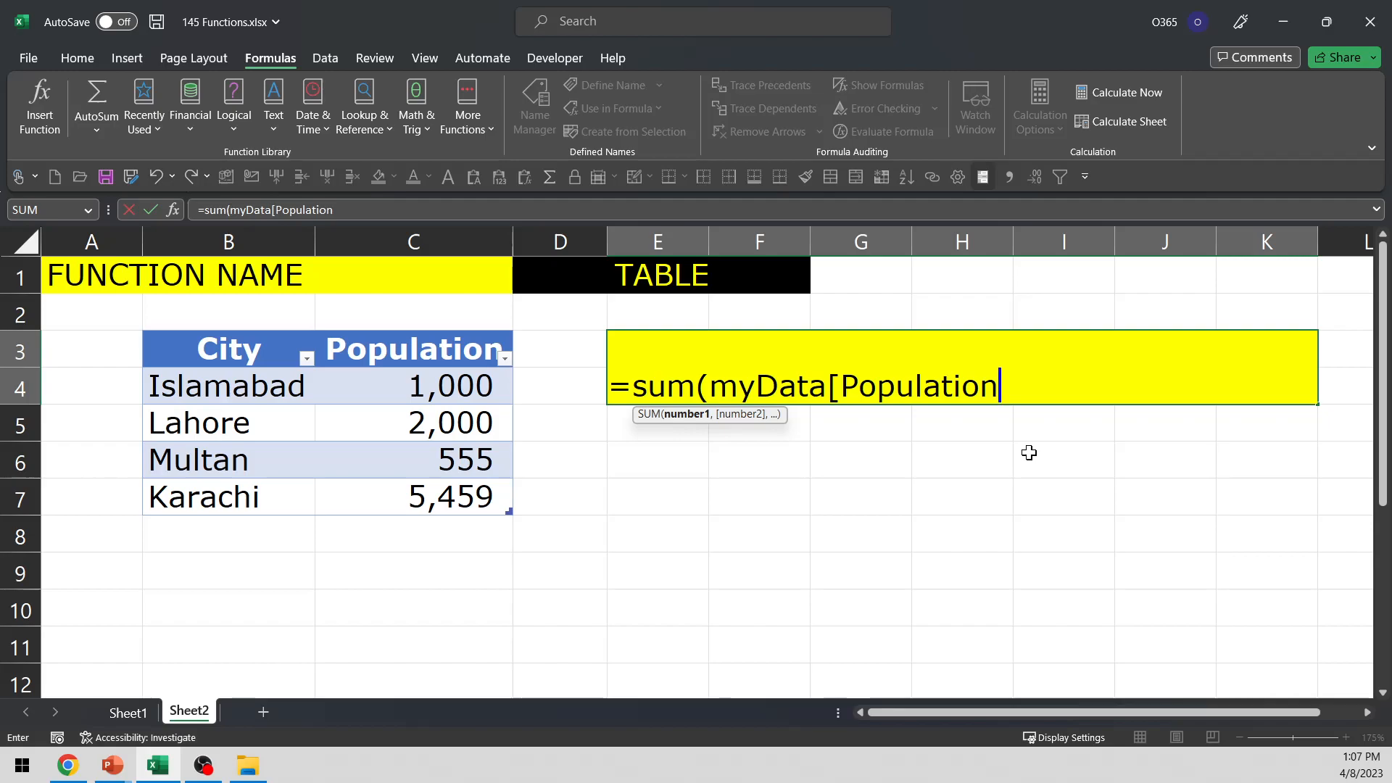
{"action": "type", "text": "]"}
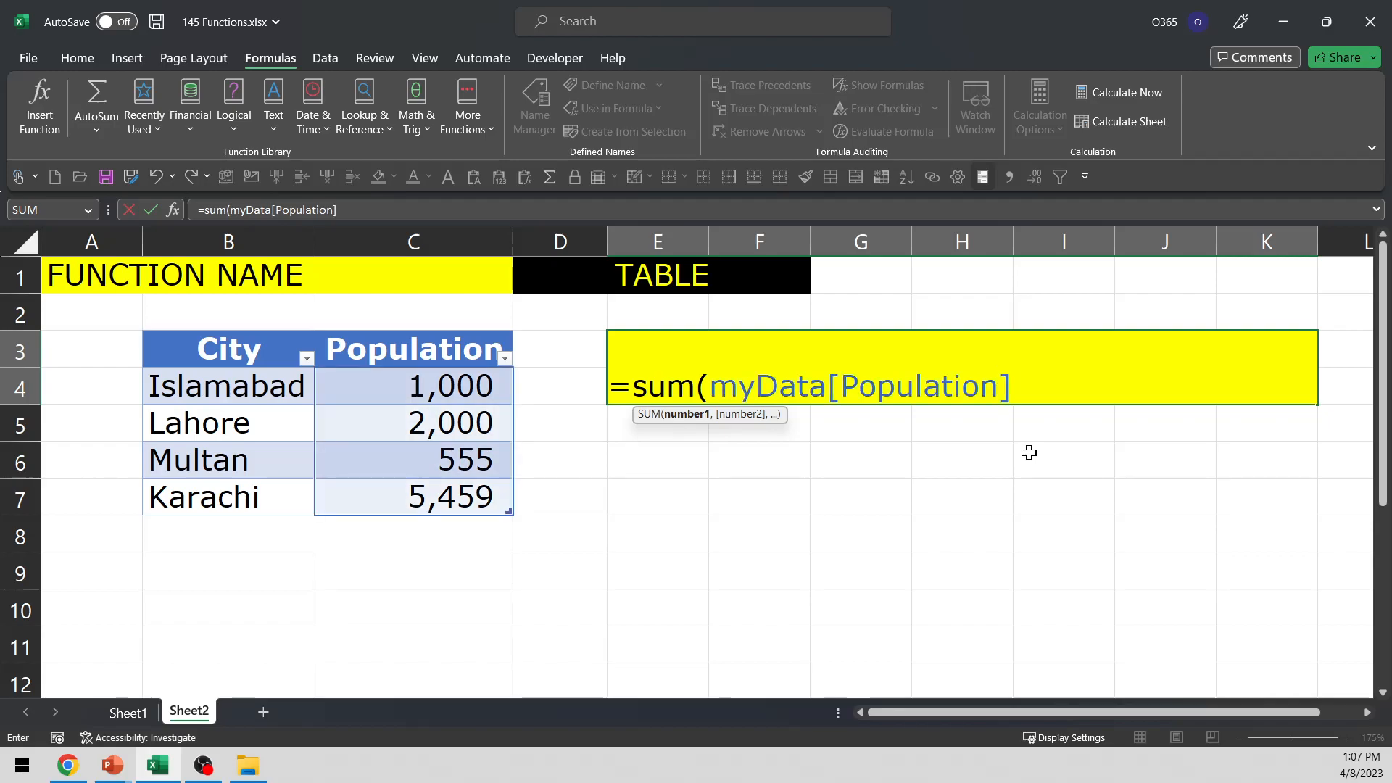
{"action": "type", "text": ")"}
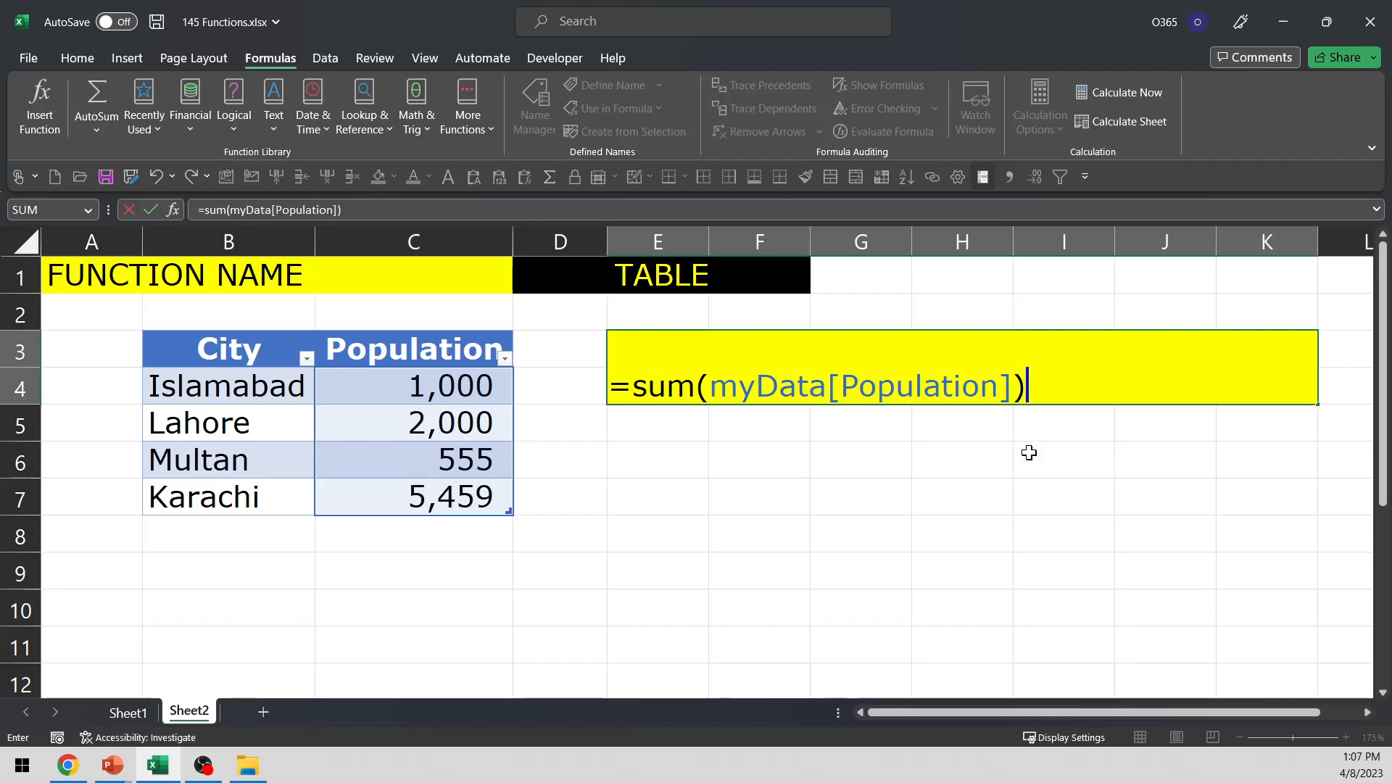
{"action": "key", "text": "Return"}
{"action": "key", "text": "Up"}
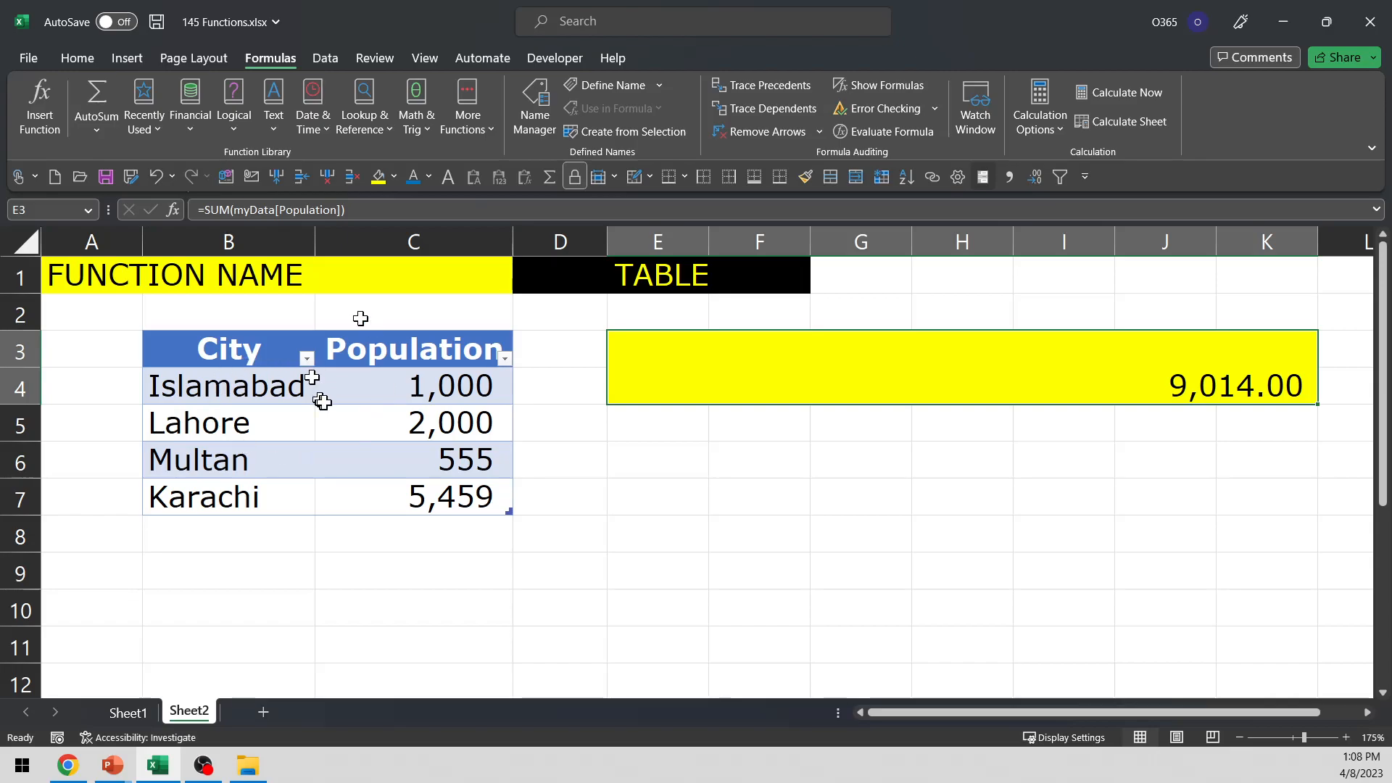
Convert the myData table to a normal range
{"action": "left_click", "coordinate": [261, 358]}
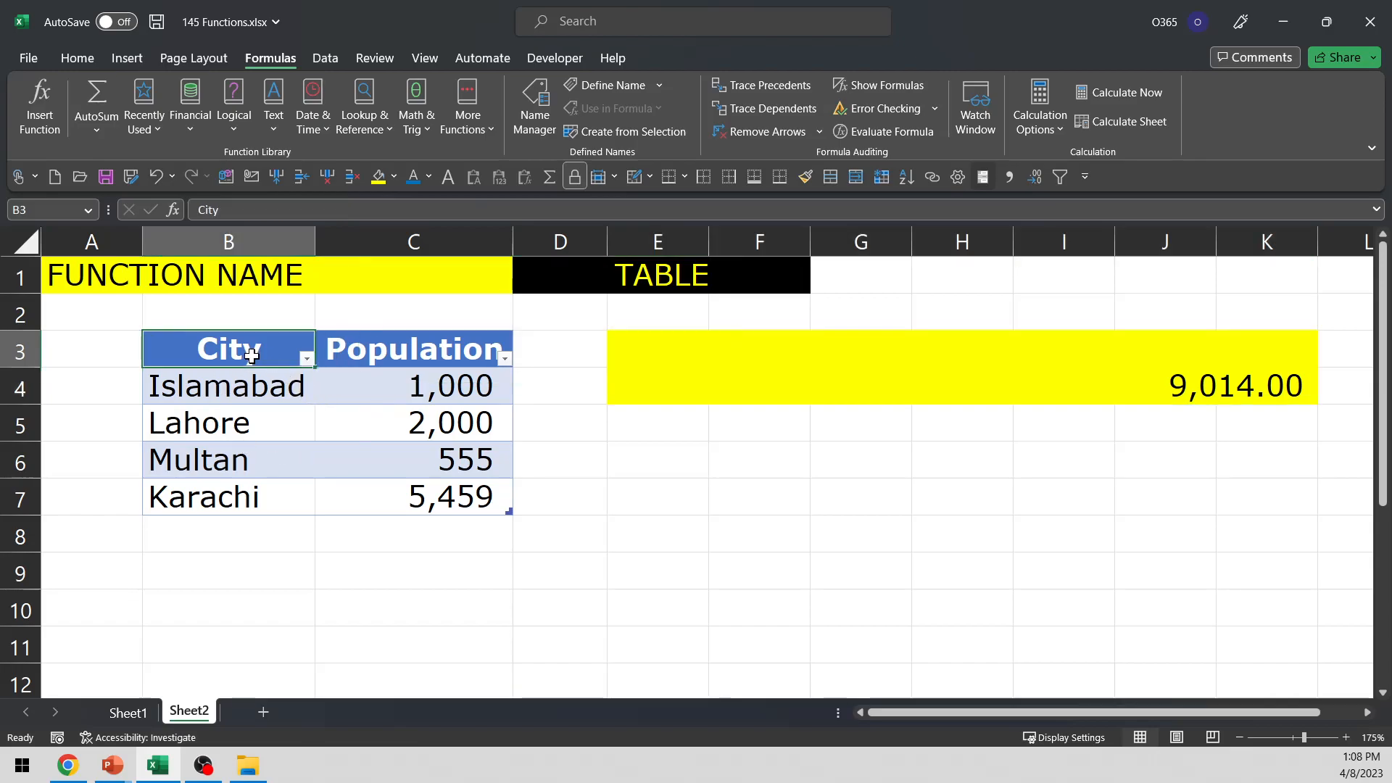
{"action": "left_click", "coordinate": [323, 409]}
{"action": "left_click", "coordinate": [656, 58]}
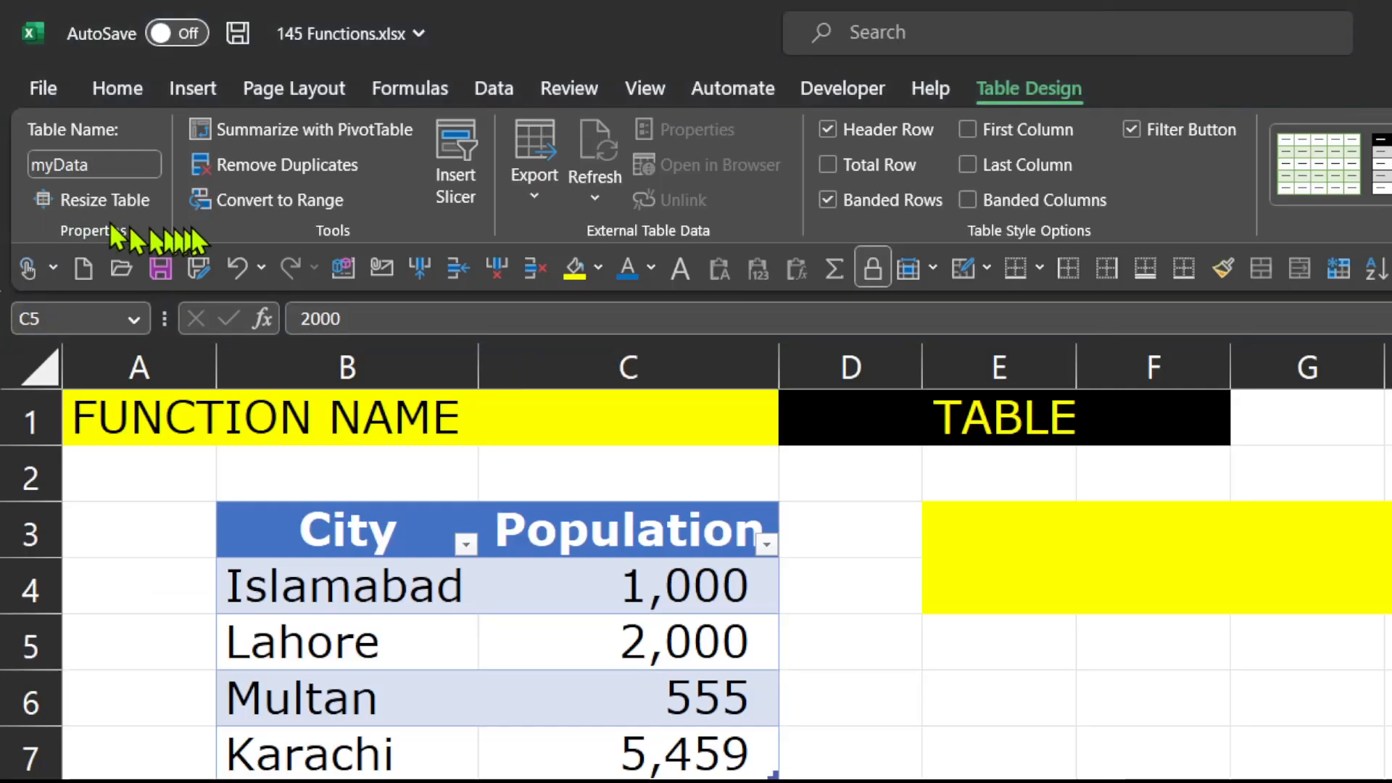
{"action": "left_click", "coordinate": [237, 210]}
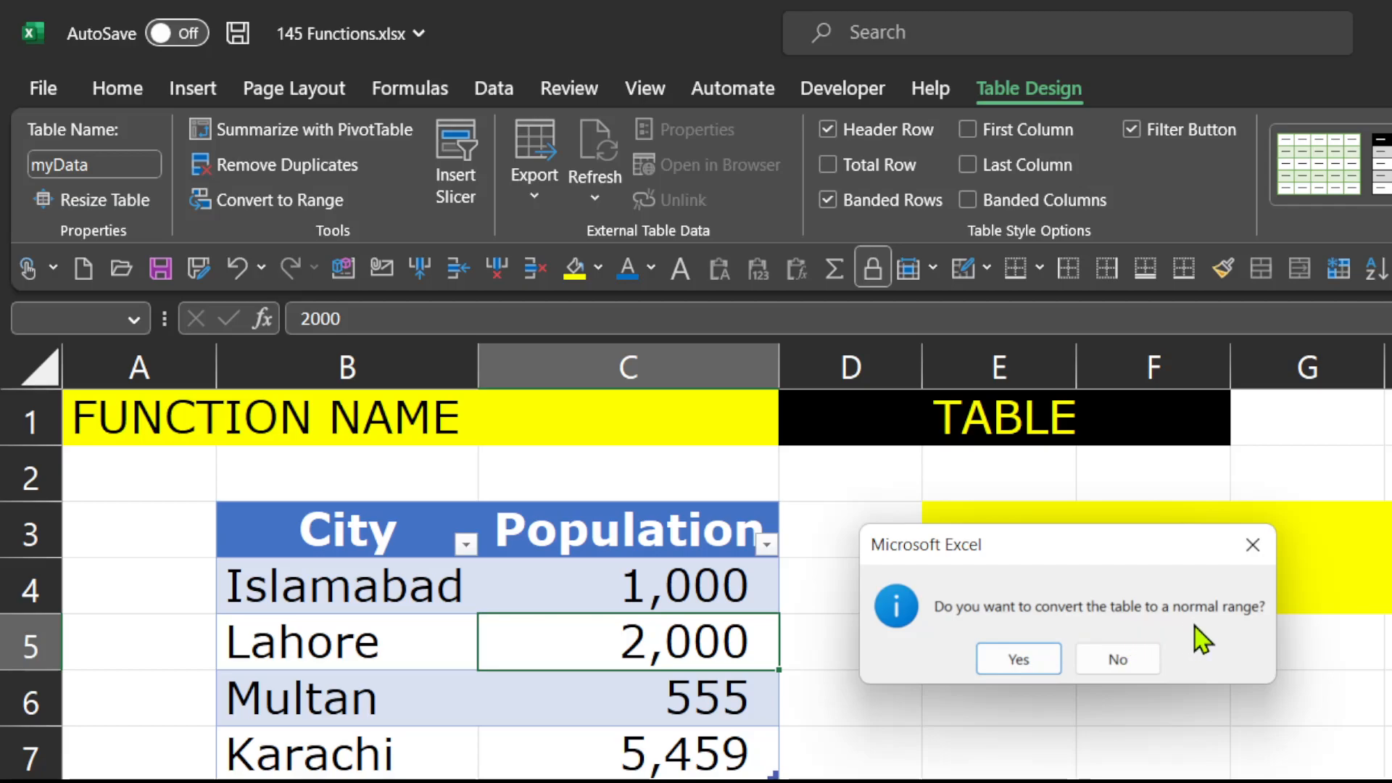
{"action": "left_click", "coordinate": [1025, 656]}
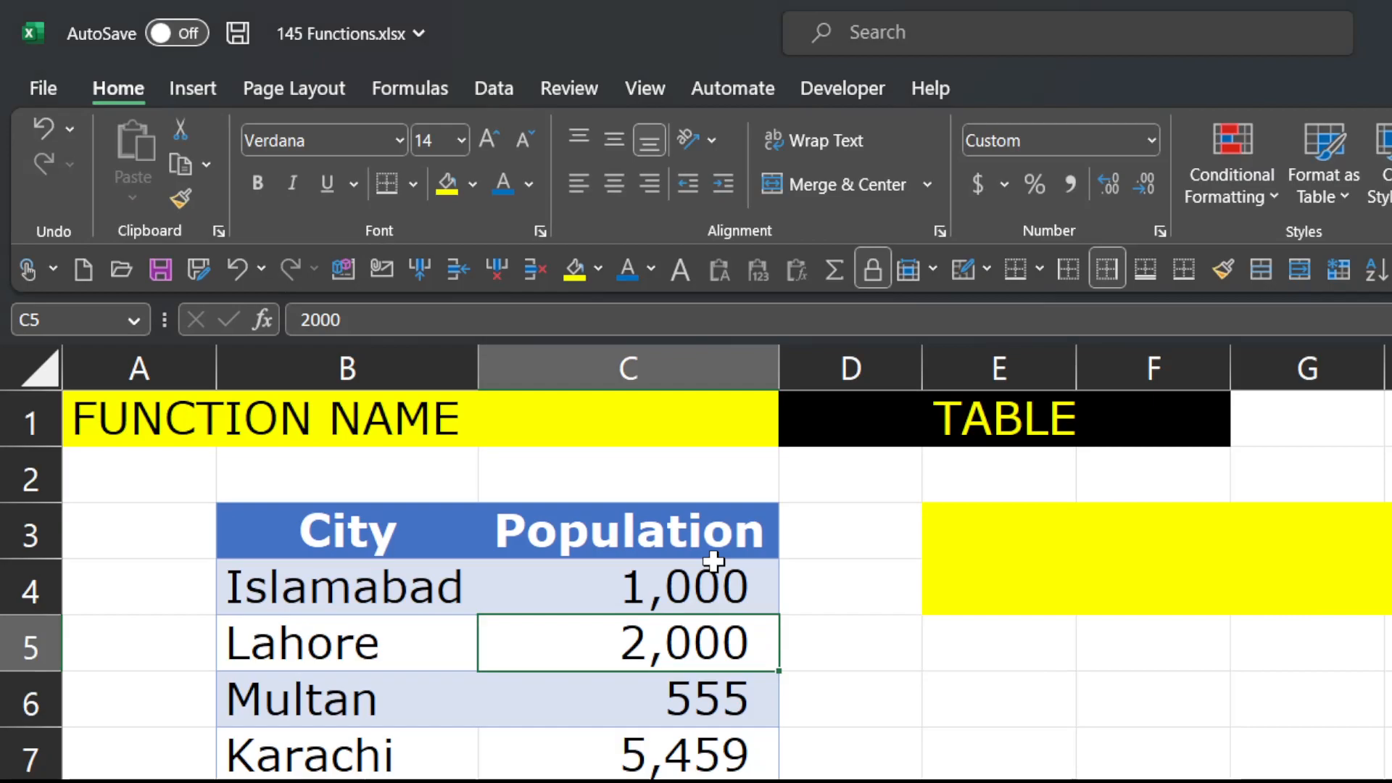
Examine the converted data cells, the references of the SUM formula in E3, and the names in the Name Manager
{"action": "left_click", "coordinate": [623, 584]}
{"action": "left_click", "coordinate": [435, 602]}
{"action": "left_click", "coordinate": [376, 674]}
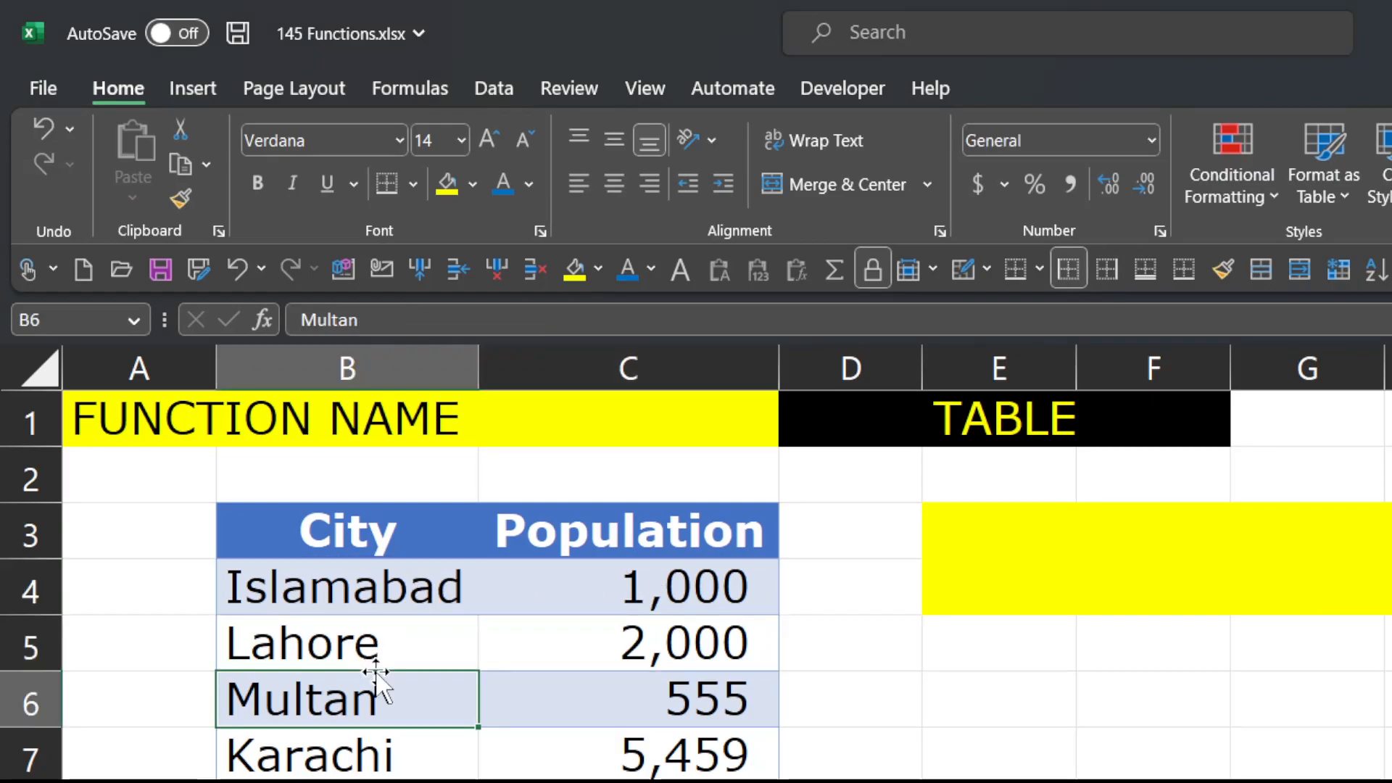
{"action": "left_click", "coordinate": [448, 583]}
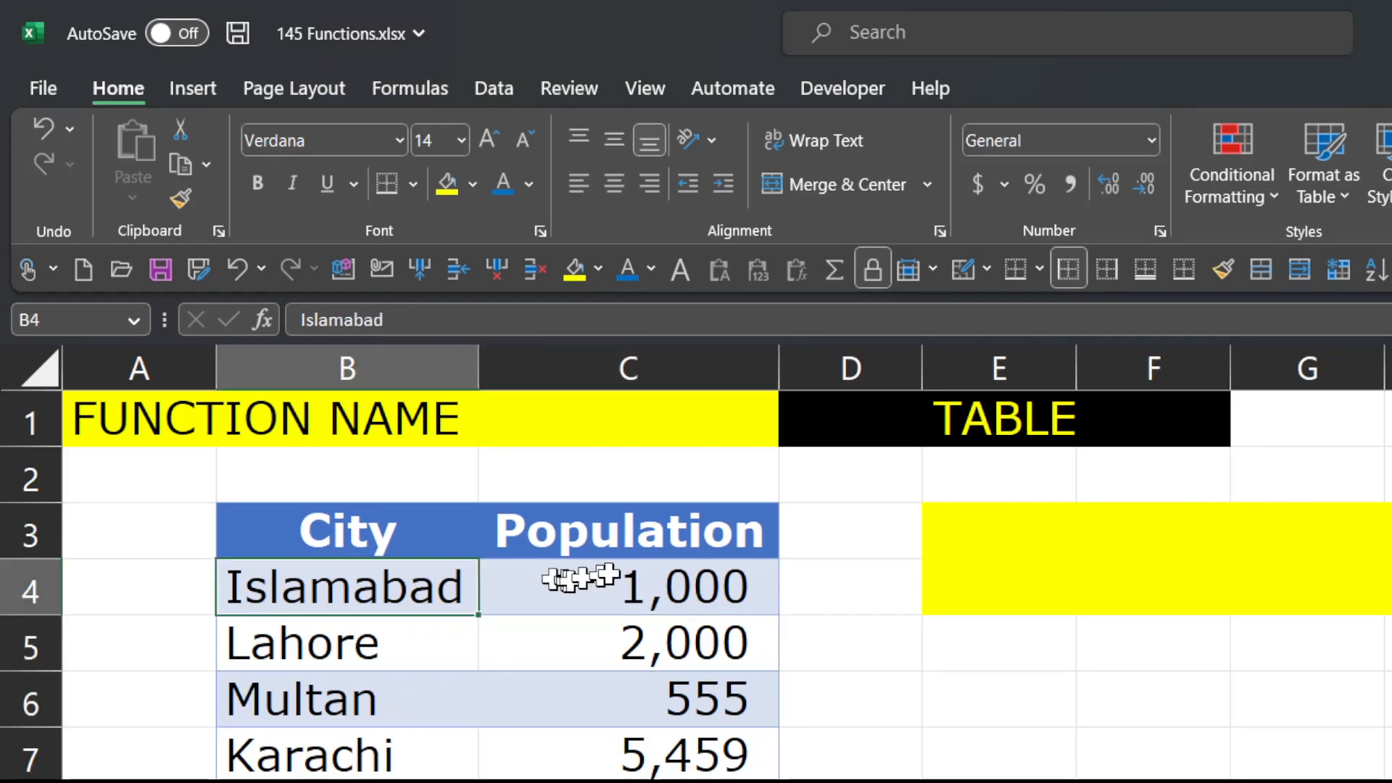
{"action": "left_click", "coordinate": [1157, 573]}
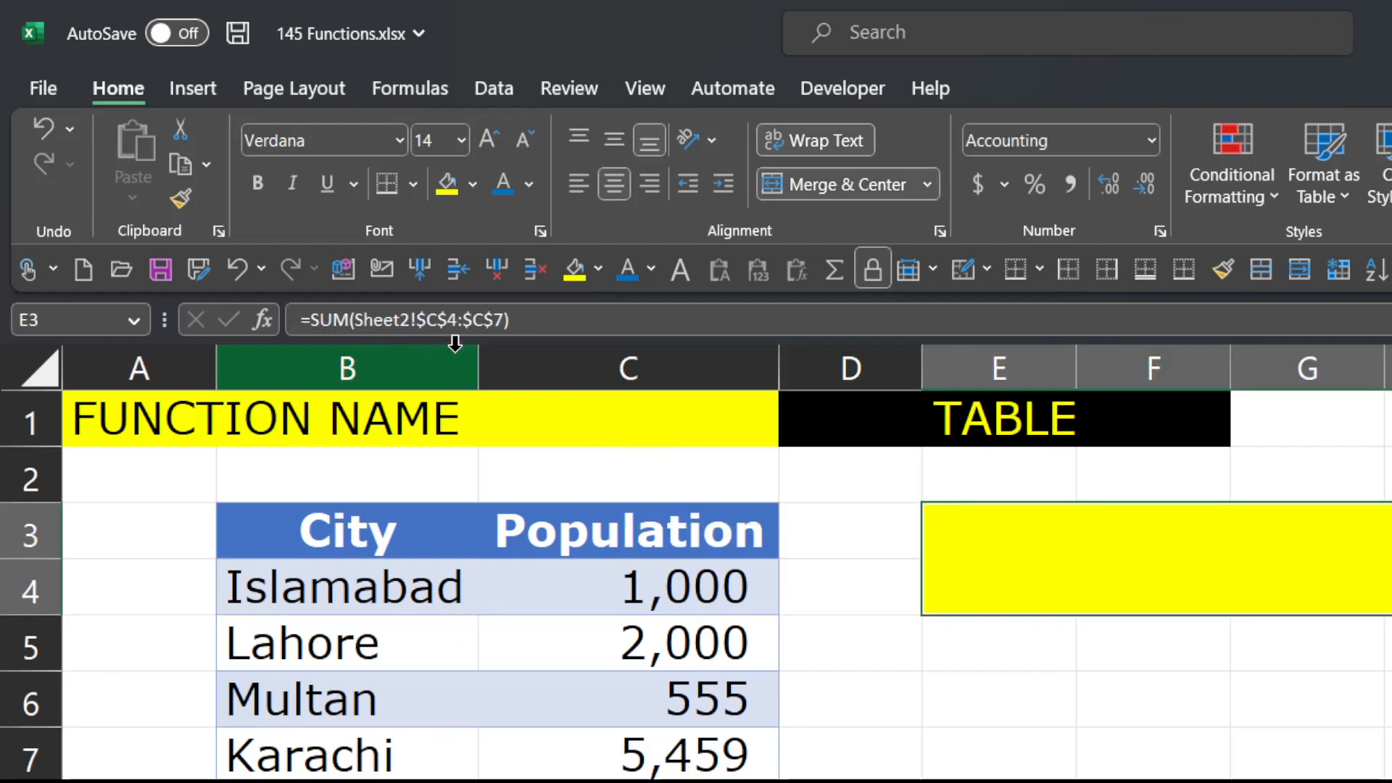
{"action": "key", "text": "F2"}
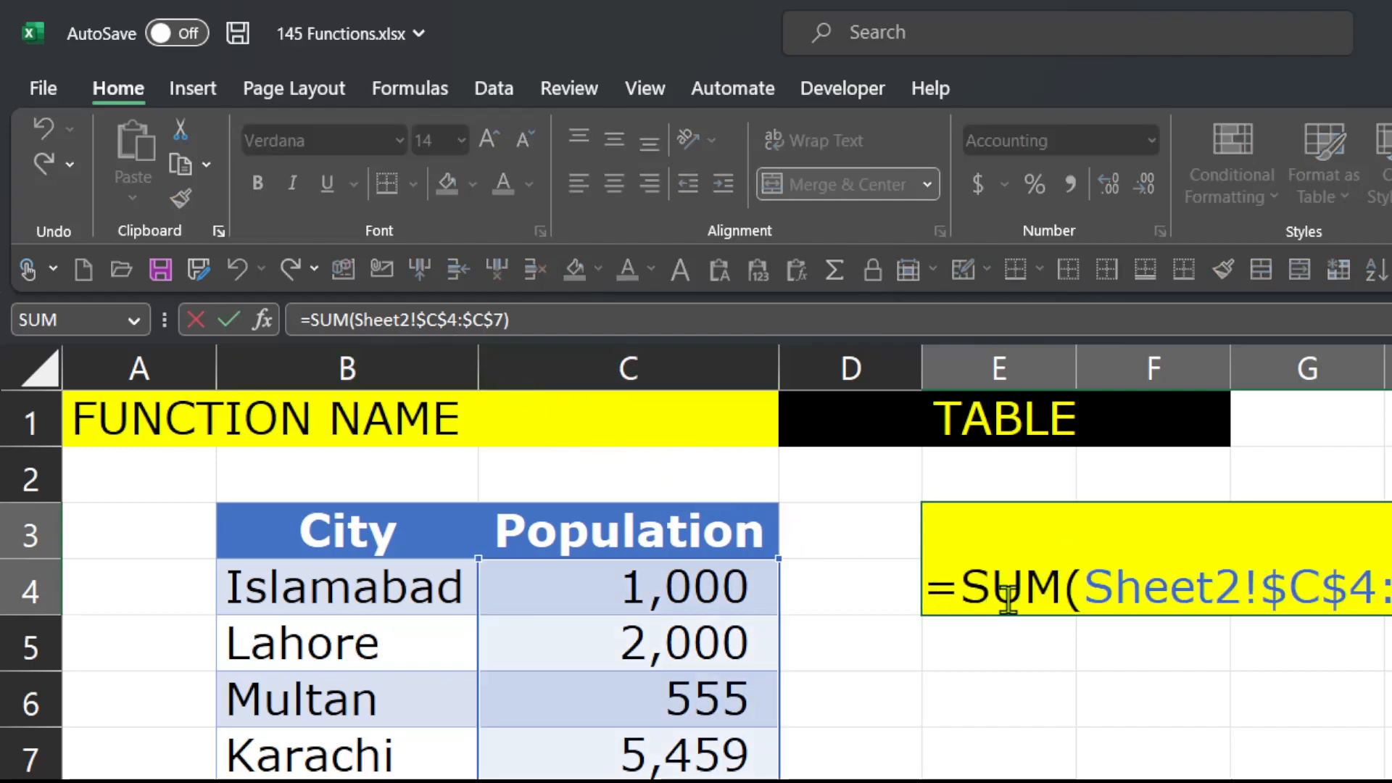
{"action": "key", "text": "Escape"}
{"action": "left_click", "coordinate": [434, 90]}
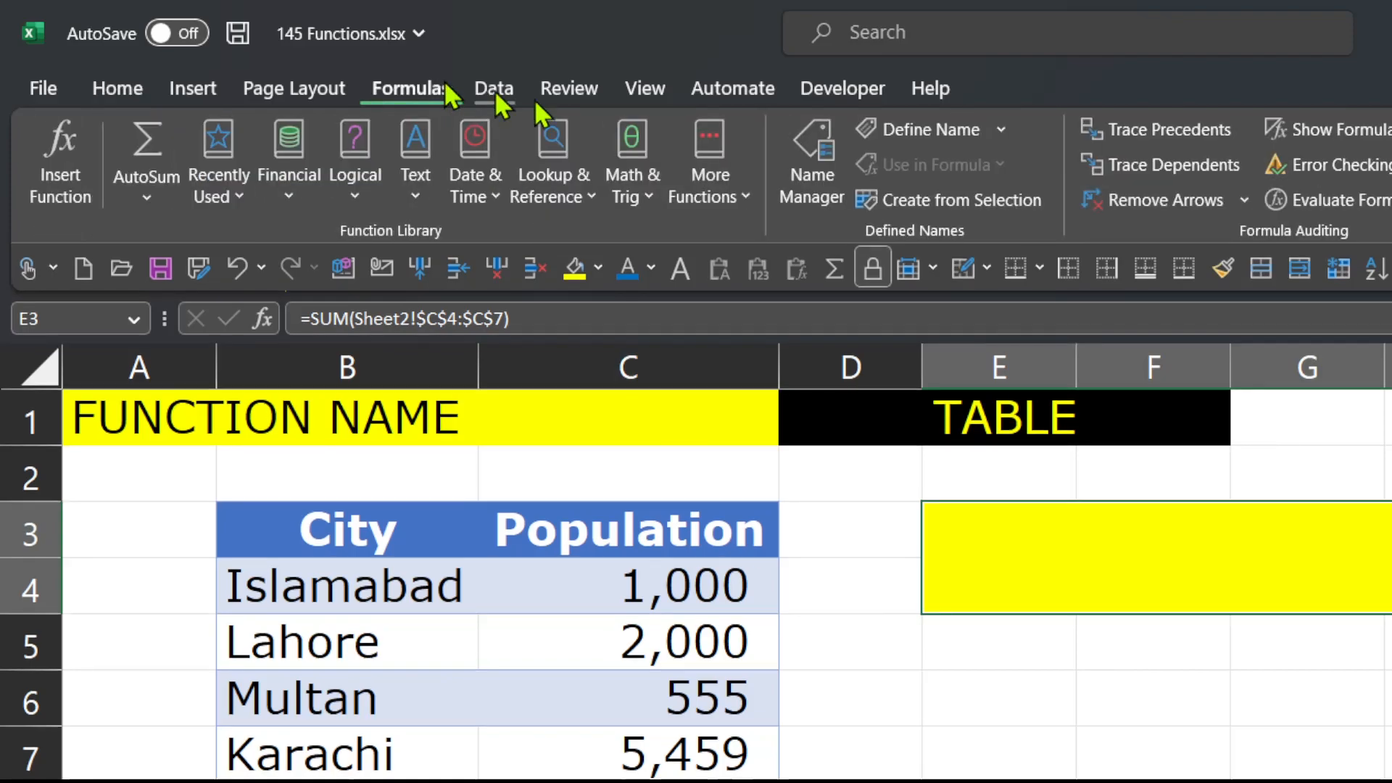
{"action": "left_click", "coordinate": [831, 160]}
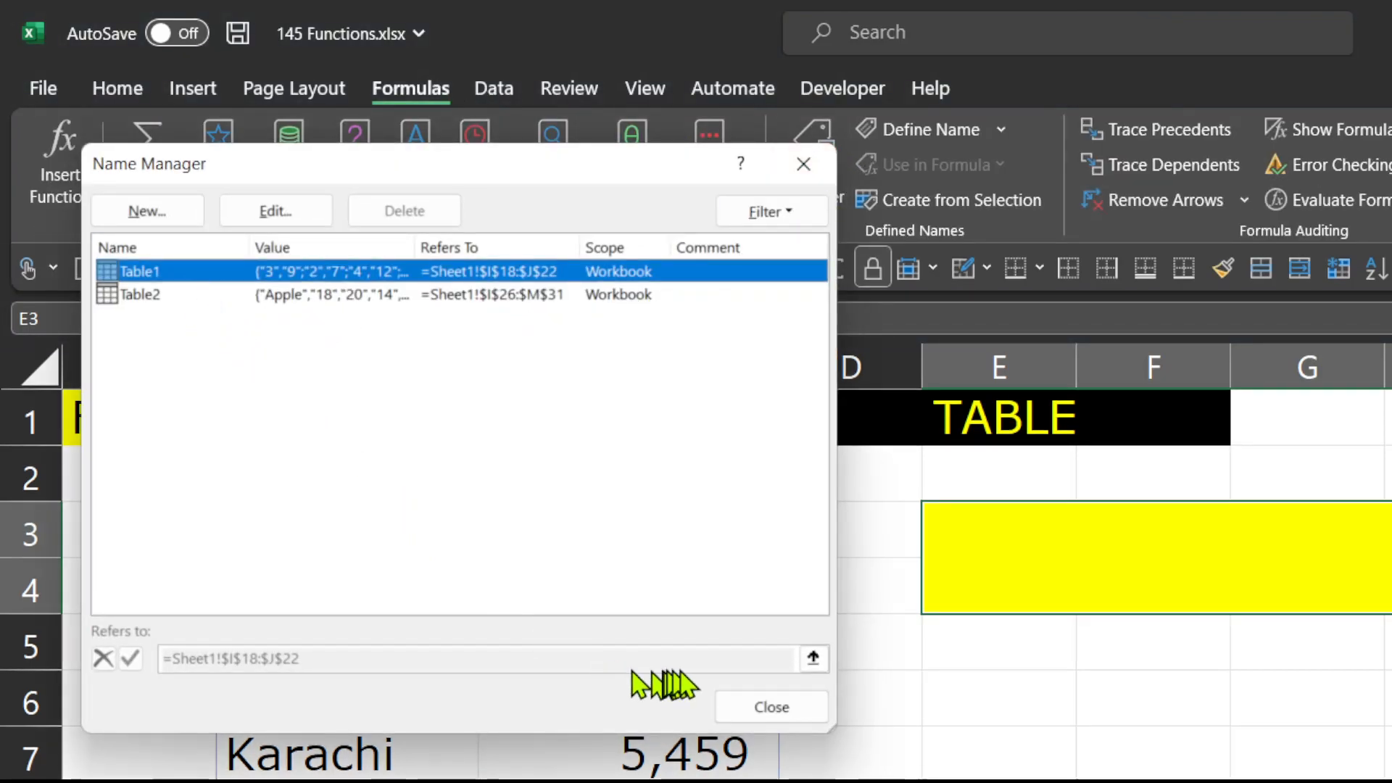
{"action": "left_click", "coordinate": [750, 707]}
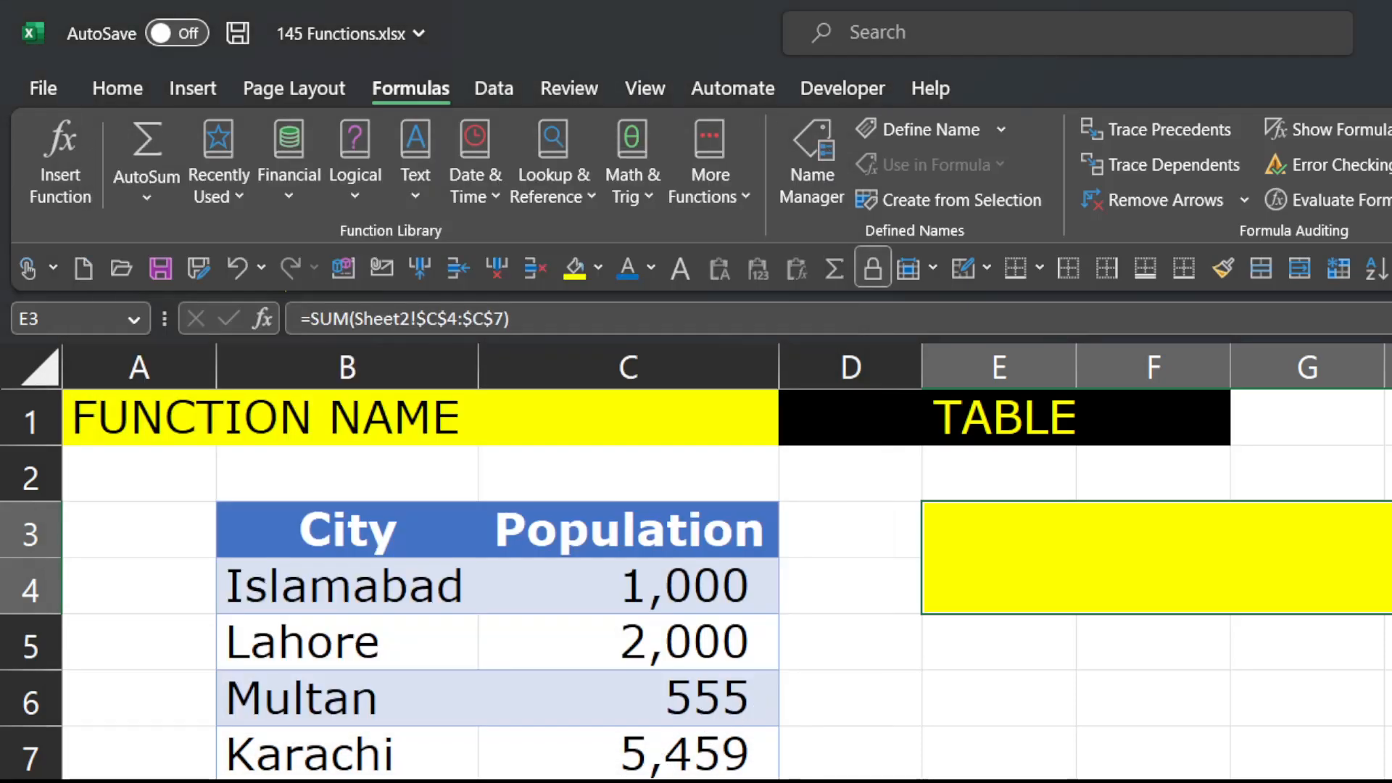